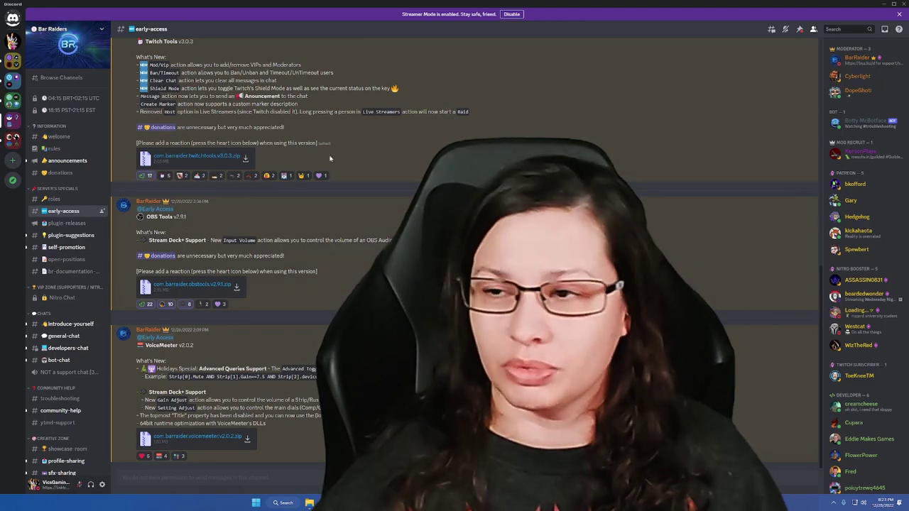
Shrink and close the Discord window to reveal the Stream Deck app.
{"action": "left_click", "coordinate": [894, 4]}
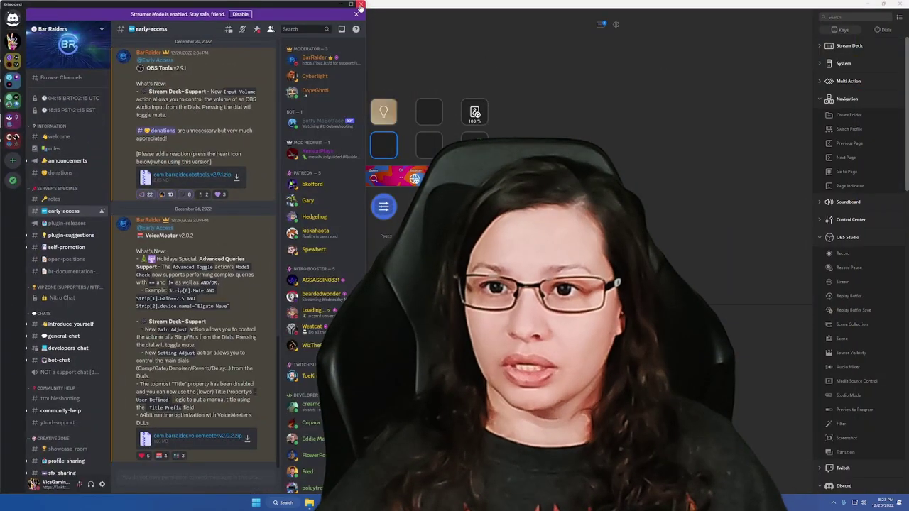
{"action": "left_click", "coordinate": [361, 5]}
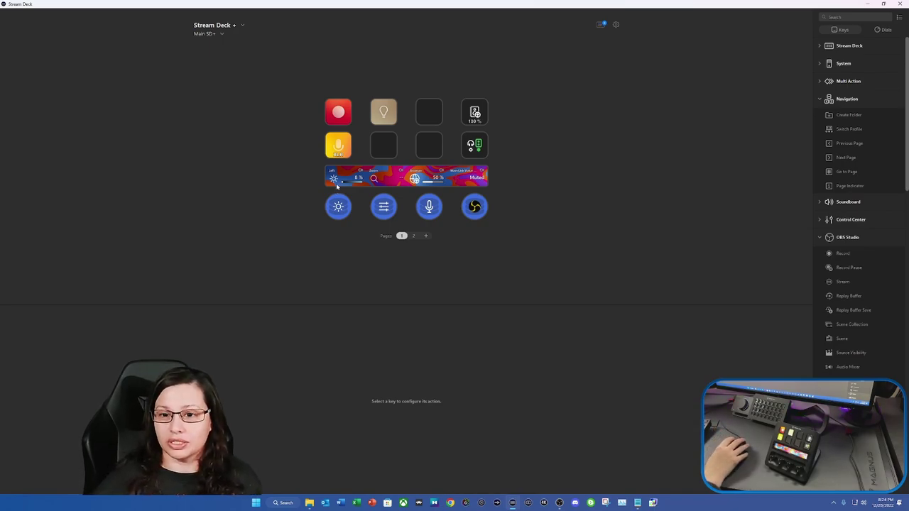
Create the new empty Profile 1 and scroll the action list down to OBS Tools (BarRaider).
{"action": "left_click", "coordinate": [220, 34]}
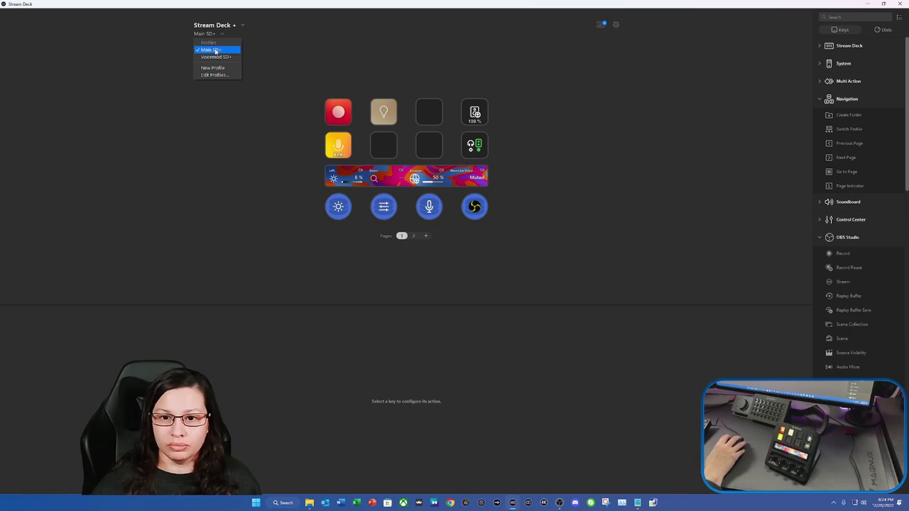
{"action": "left_click", "coordinate": [213, 68]}
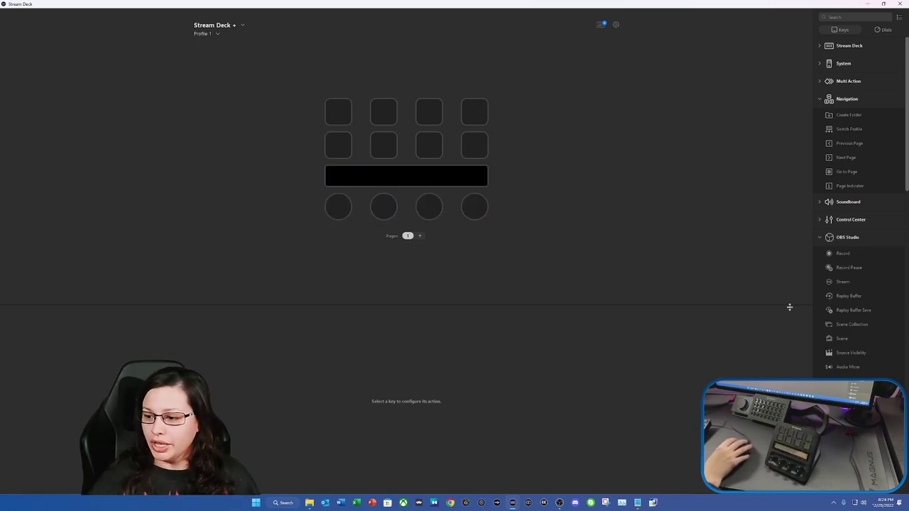
{"action": "scroll", "coordinate": [831, 245], "scroll_direction": "down", "scroll_amount": 2}
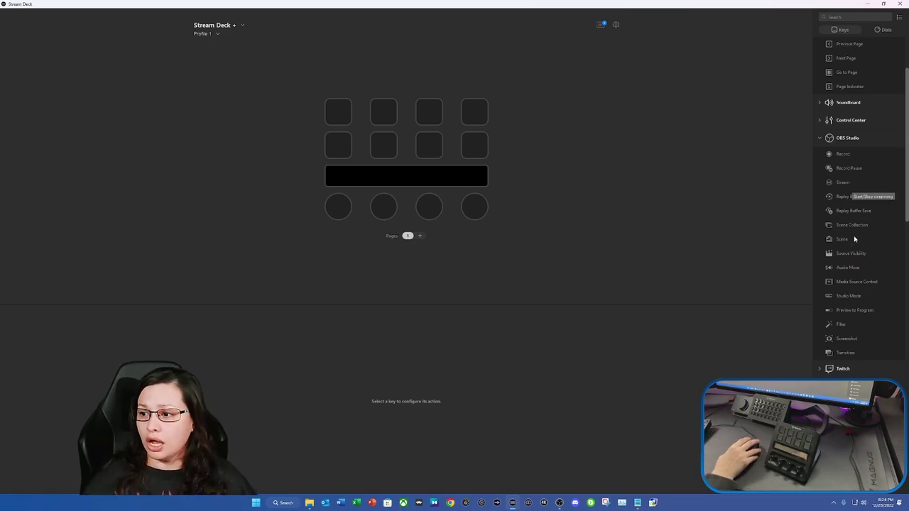
{"action": "scroll", "coordinate": [856, 267], "scroll_direction": "down", "scroll_amount": 3}
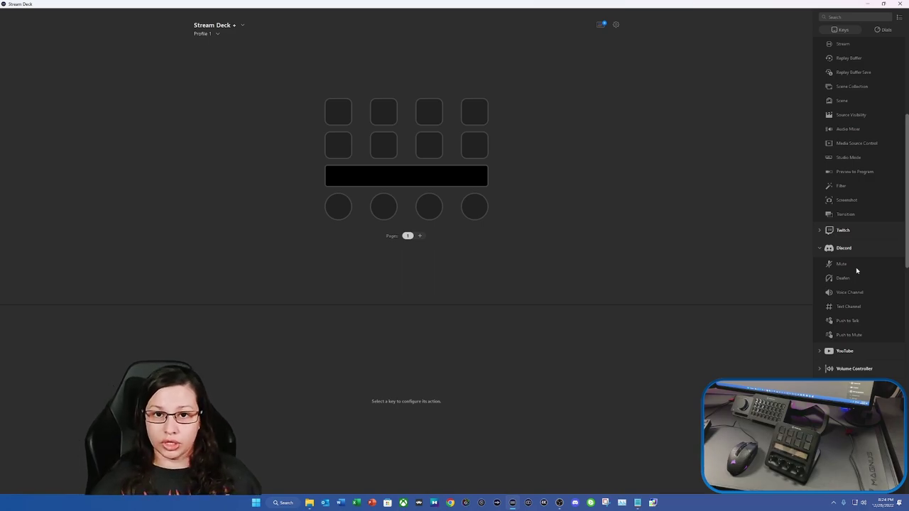
{"action": "scroll", "coordinate": [855, 266], "scroll_direction": "down", "scroll_amount": 10}
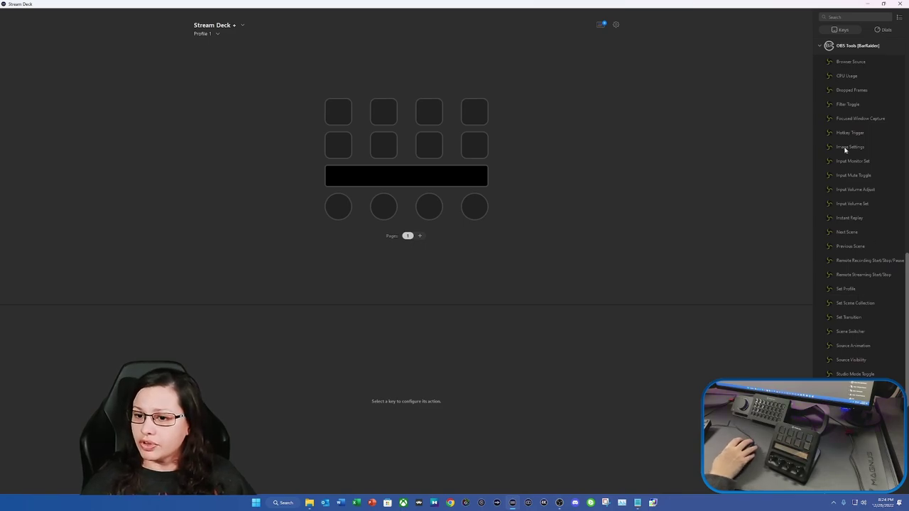
Assign OBS Tools Input Volume to the first dial with Input Name set to Wave XLR.
{"action": "mouse_move", "coordinate": [330, 207]}
{"action": "left_mouse_down"}
{"action": "mouse_move", "coordinate": [340, 212]}
{"action": "mouse_move", "coordinate": [324, 222]}
{"action": "left_mouse_up"}
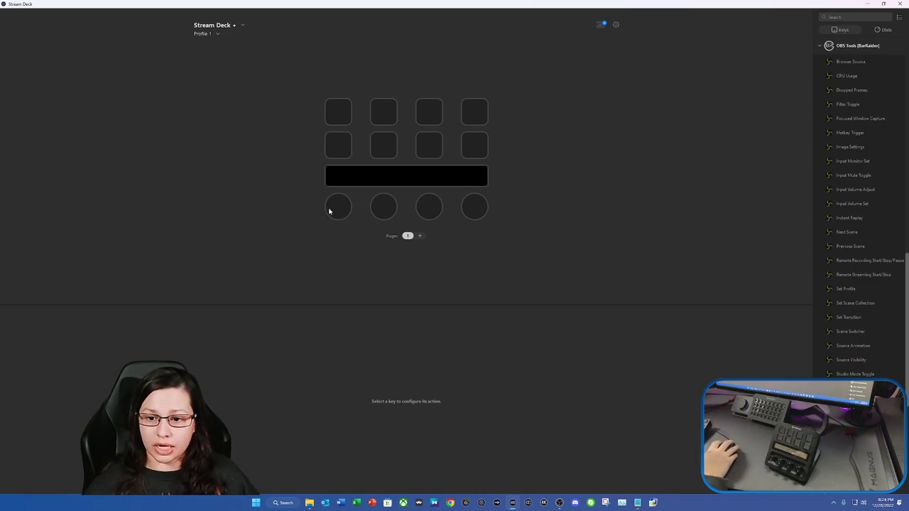
{"action": "left_click", "coordinate": [331, 210]}
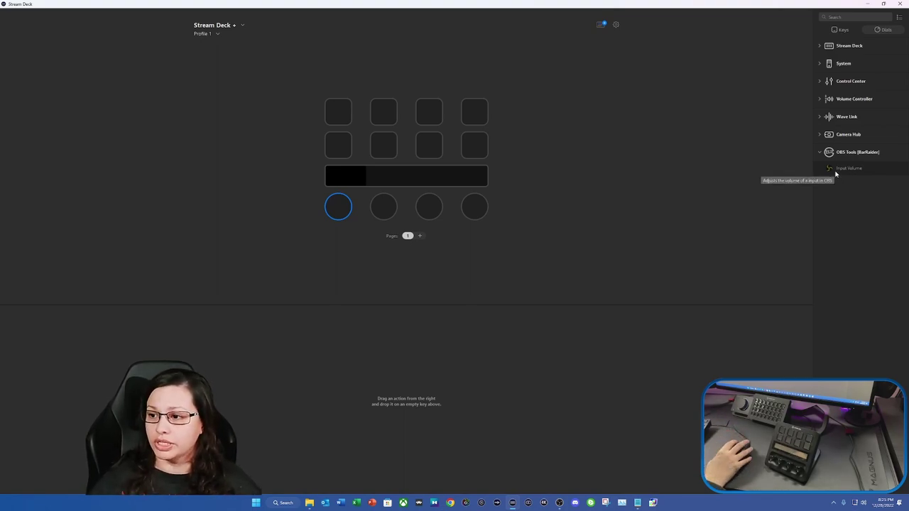
{"action": "left_click_drag", "start_coordinate": [836, 174], "coordinate": [339, 207]}
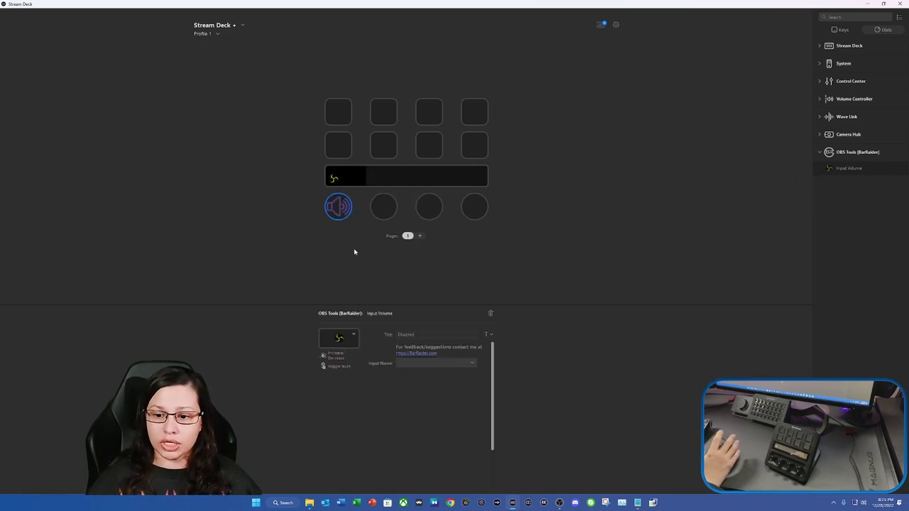
{"action": "left_click", "coordinate": [472, 364]}
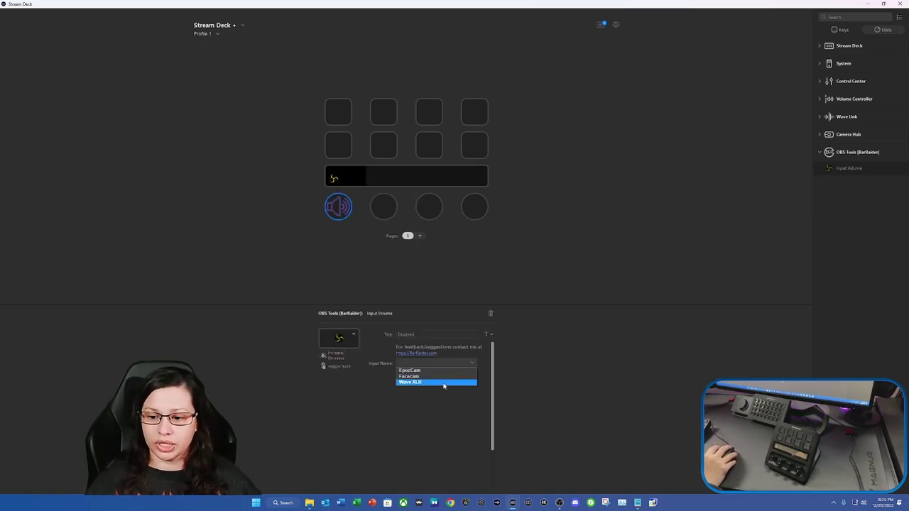
{"action": "left_click", "coordinate": [444, 382]}
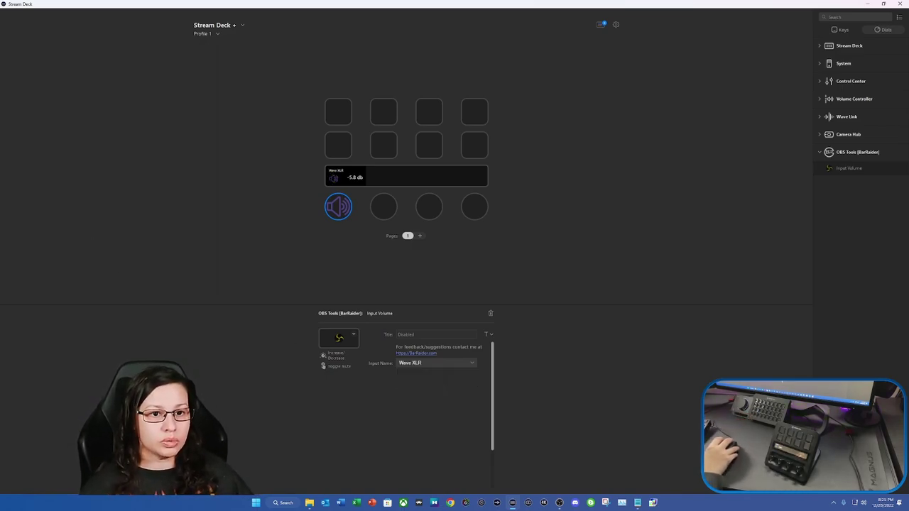
{"action": "left_click", "coordinate": [512, 503]}
Check the Wave XLR dial at -6 dB against OBS's audio mixer, then move the mixer off screen.
{"action": "left_click_drag", "start_coordinate": [281, 243], "coordinate": [745, 217]}
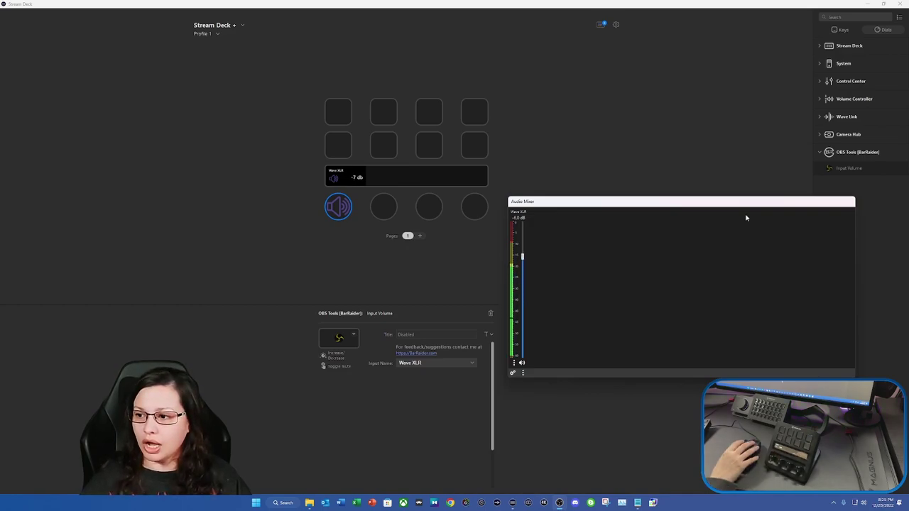
{"action": "left_click_drag", "start_coordinate": [793, 203], "coordinate": [32, 126]}
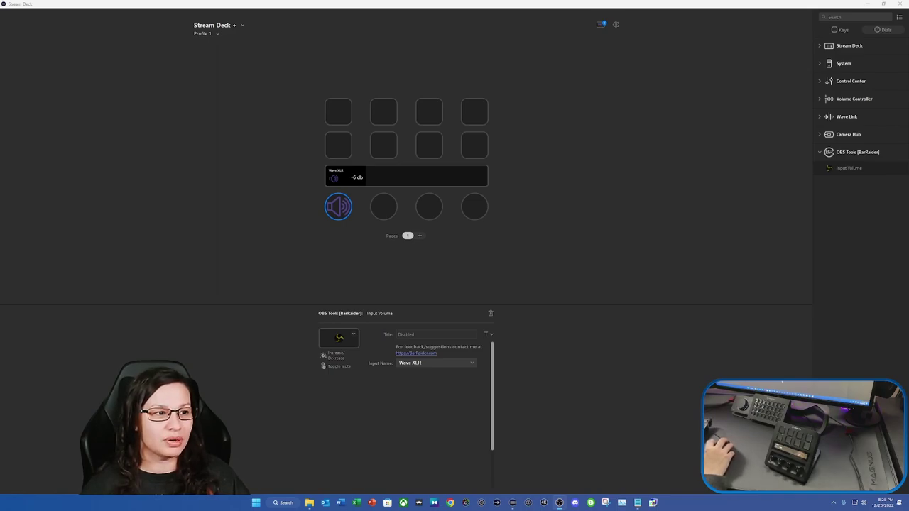
Rebuild the second dial as a fresh dial stack and add OBS Tools Input Volume to it.
{"action": "left_click", "coordinate": [209, 279]}
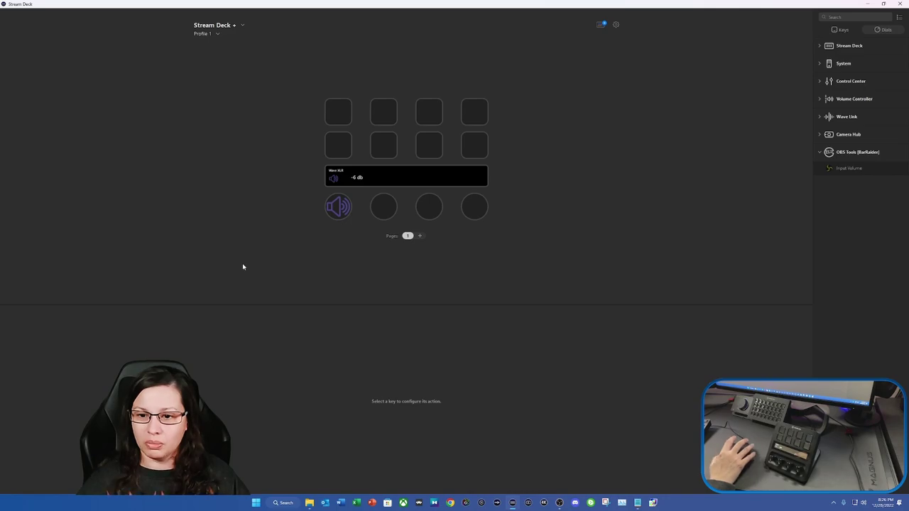
{"action": "left_click", "coordinate": [390, 211]}
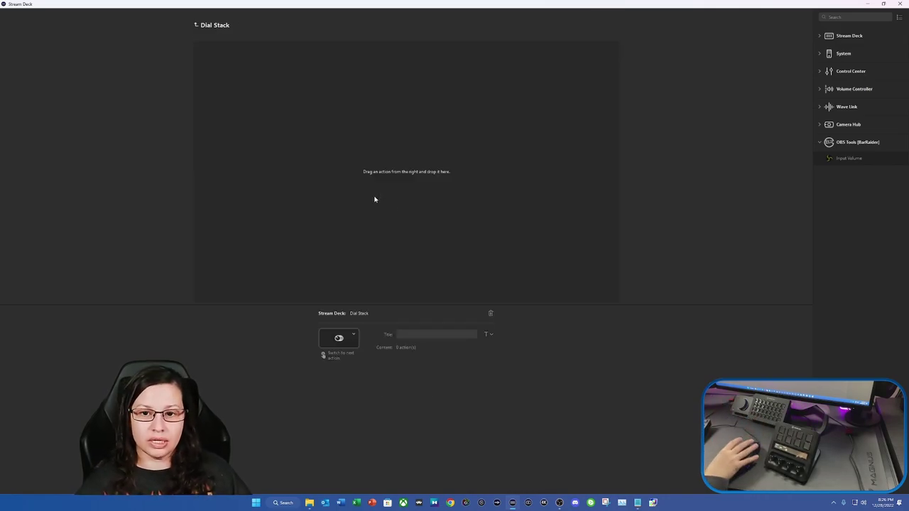
{"action": "left_click", "coordinate": [197, 26]}
{"action": "right_click", "coordinate": [384, 210]}
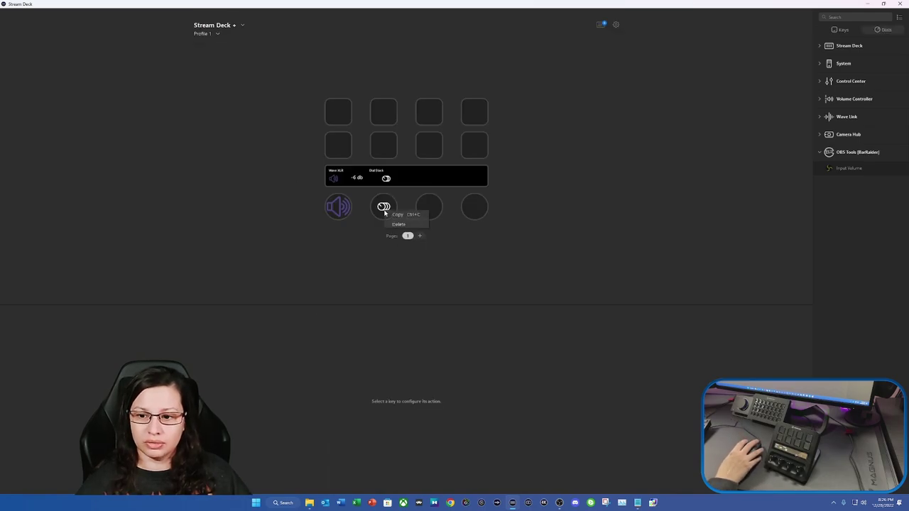
{"action": "left_click", "coordinate": [402, 223]}
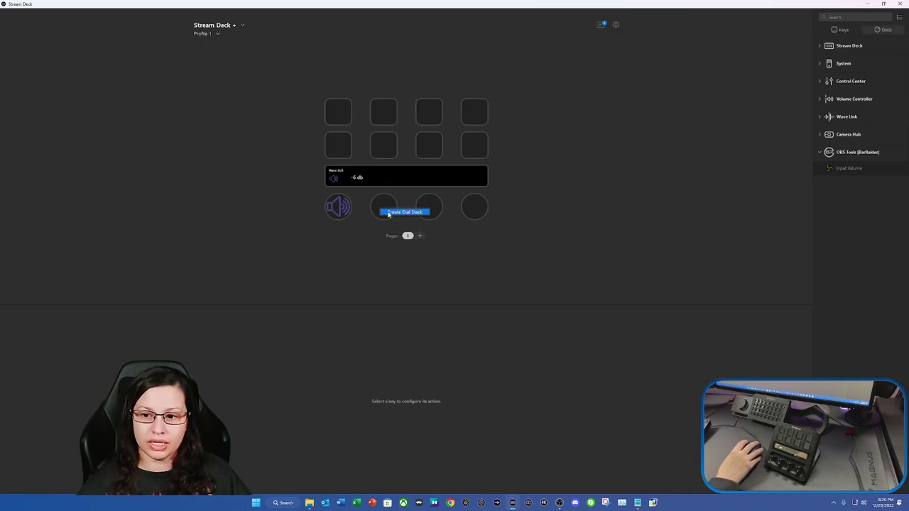
{"action": "left_click", "coordinate": [389, 212]}
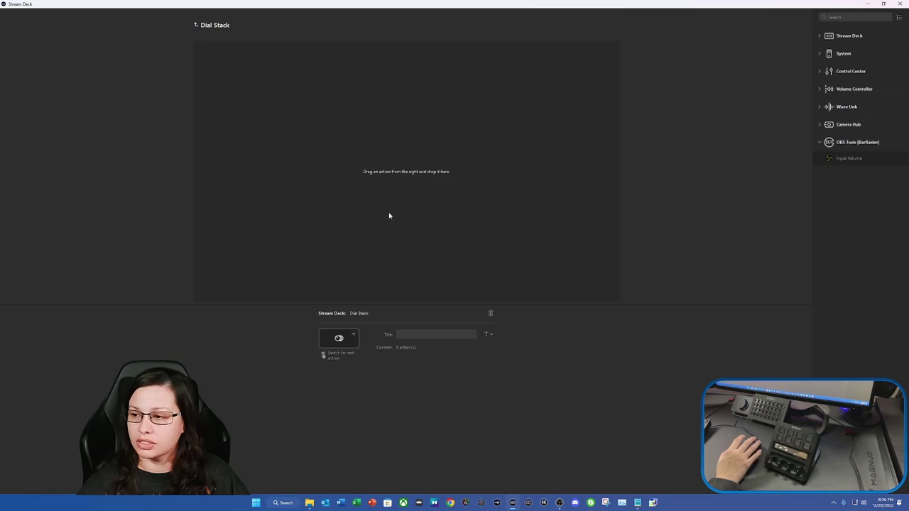
{"action": "left_click_drag", "start_coordinate": [834, 160], "coordinate": [361, 170]}
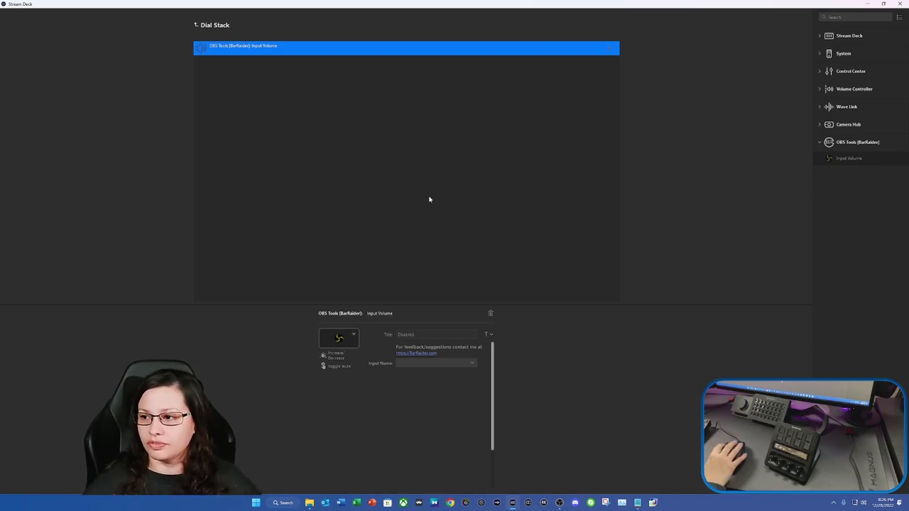
Add Wave Link Input Actions to the stack and remove the original Input Volume entry.
{"action": "left_click", "coordinate": [819, 107]}
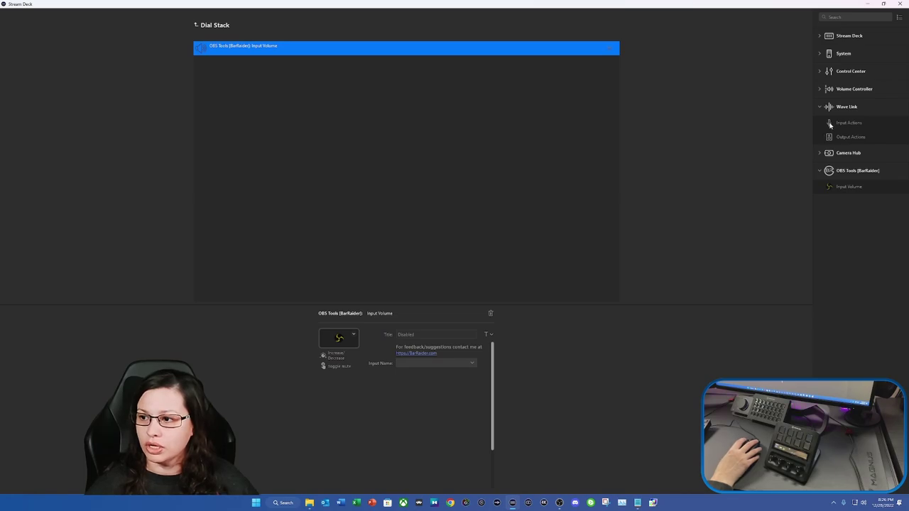
{"action": "left_click_drag", "start_coordinate": [829, 125], "coordinate": [460, 171]}
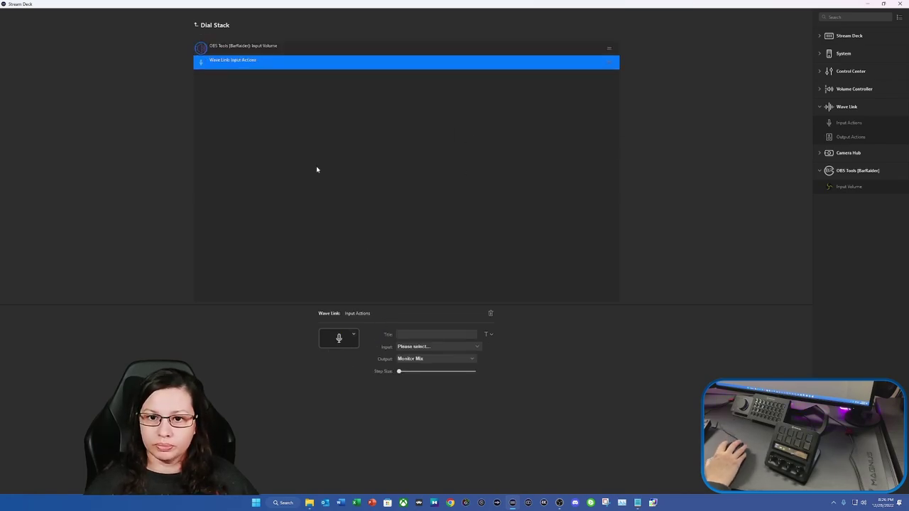
{"action": "left_click", "coordinate": [253, 47]}
{"action": "left_click_drag", "start_coordinate": [253, 46], "coordinate": [335, 149]}
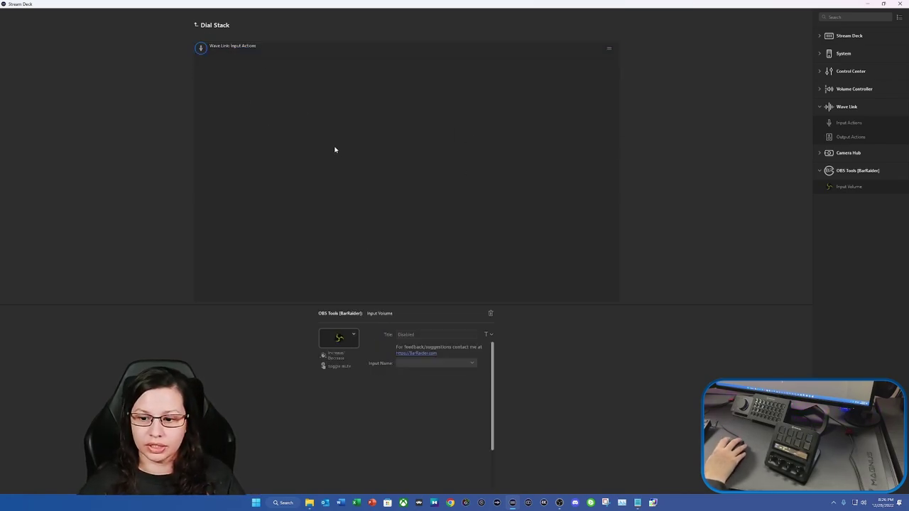
{"action": "left_click", "coordinate": [455, 365]}
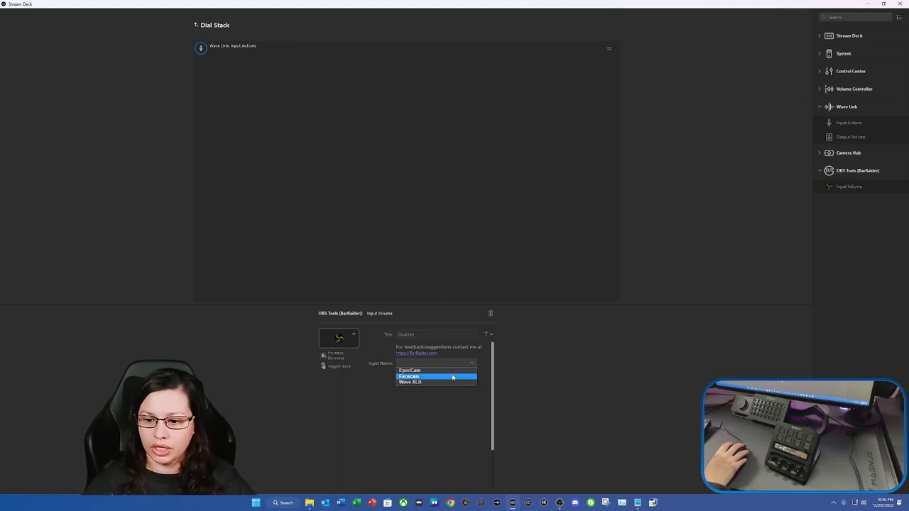
{"action": "left_click", "coordinate": [377, 333]}
Set the Wave Link entry to Browser and add a second Input Actions entry set to Game.
{"action": "left_click", "coordinate": [280, 45]}
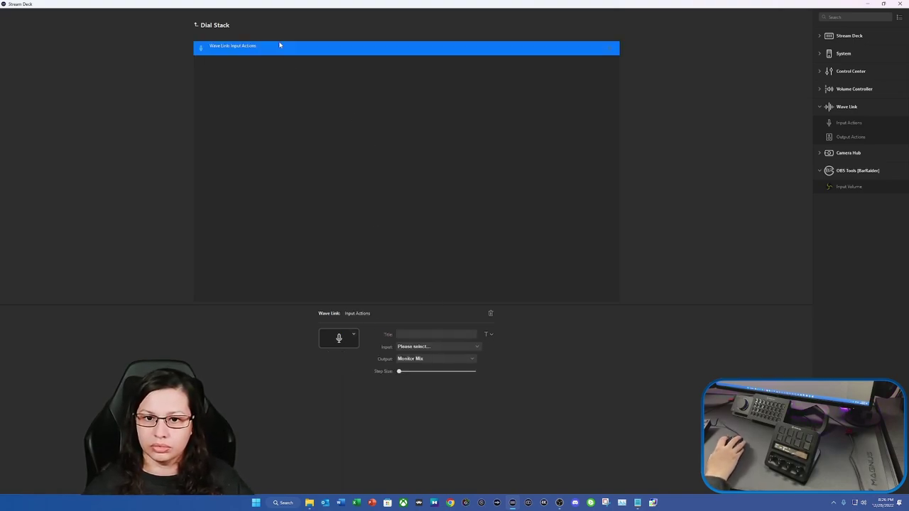
{"action": "left_click", "coordinate": [433, 347]}
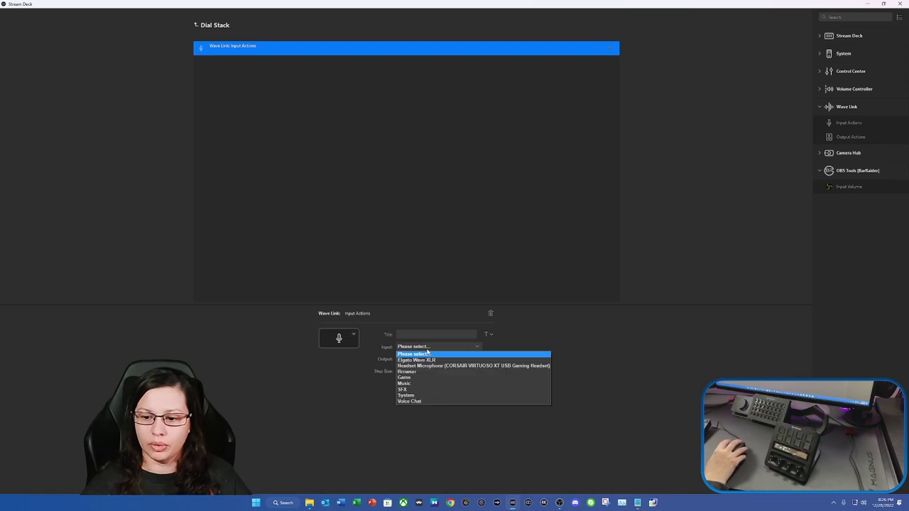
{"action": "left_click", "coordinate": [419, 371]}
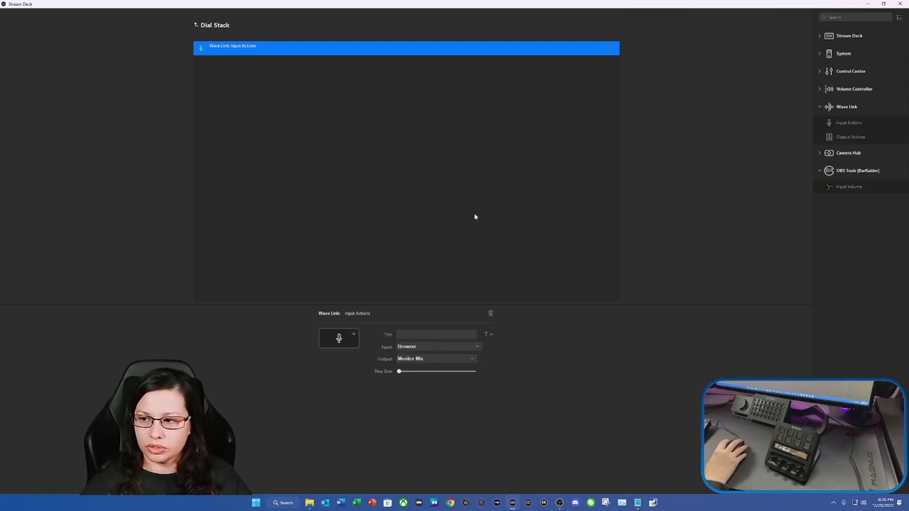
{"action": "left_click_drag", "start_coordinate": [827, 125], "coordinate": [450, 224]}
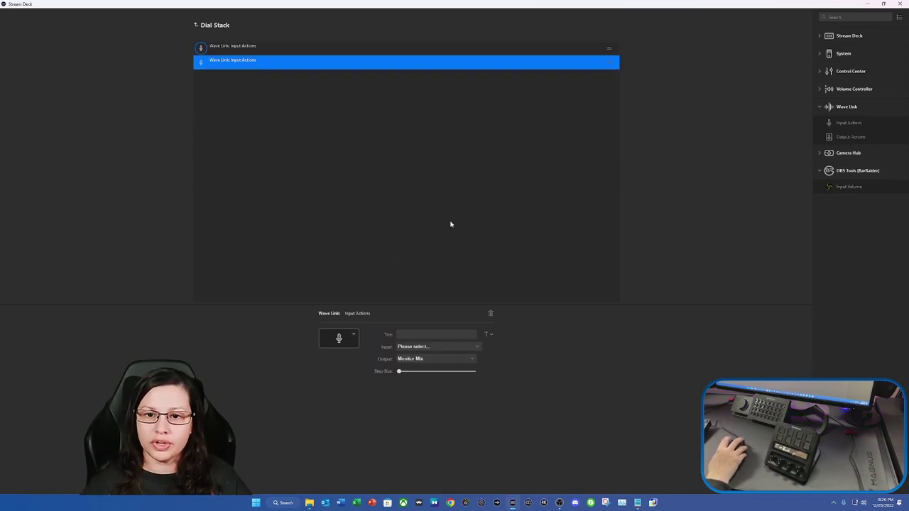
{"action": "left_click", "coordinate": [429, 346]}
{"action": "left_click", "coordinate": [406, 377]}
Add OBS Input Volume as the third stack entry, controlling Wave XLR.
{"action": "left_click", "coordinate": [308, 129]}
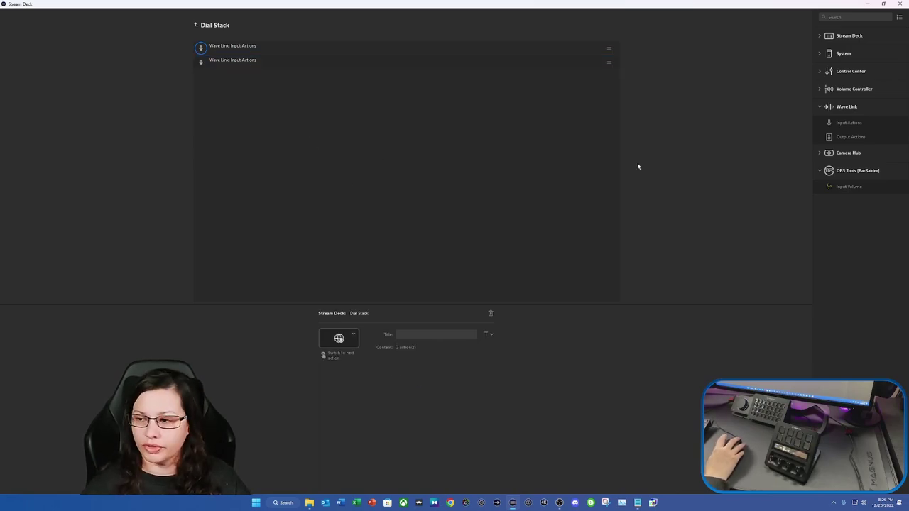
{"action": "left_click_drag", "start_coordinate": [845, 187], "coordinate": [355, 199]}
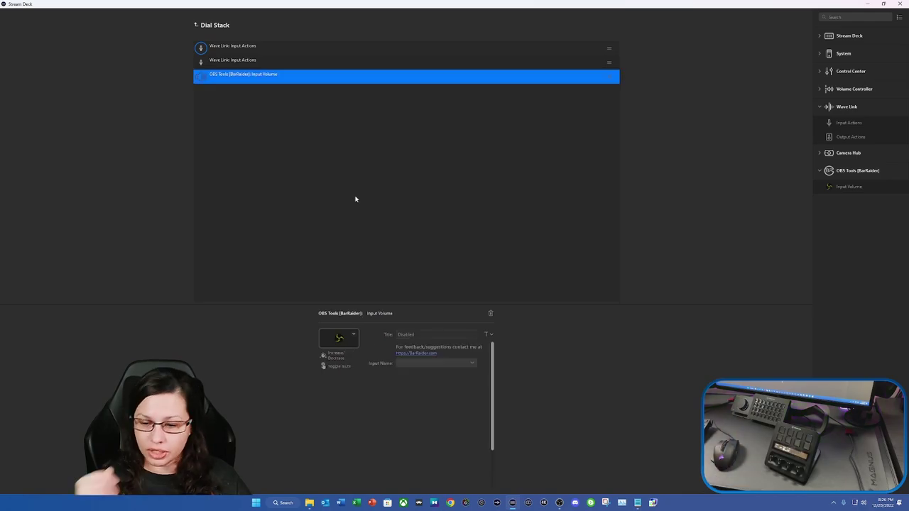
{"action": "left_click", "coordinate": [437, 364]}
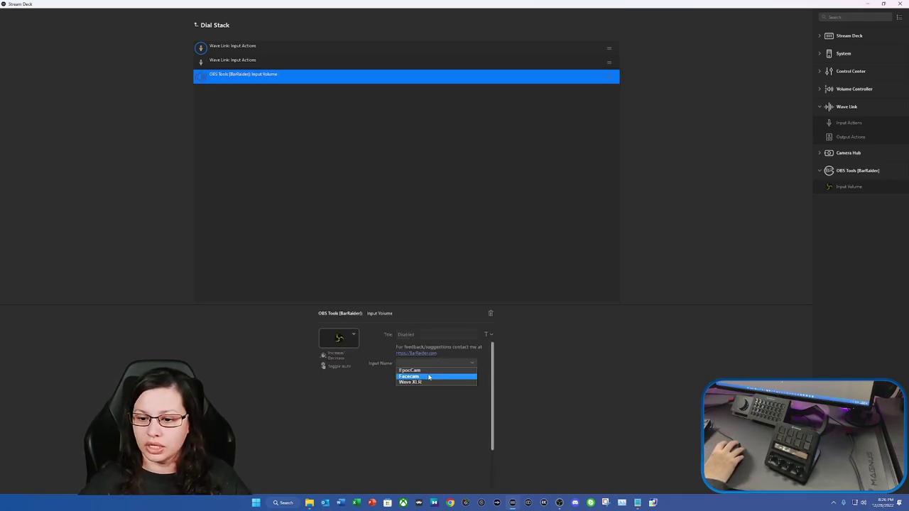
{"action": "left_click", "coordinate": [426, 383]}
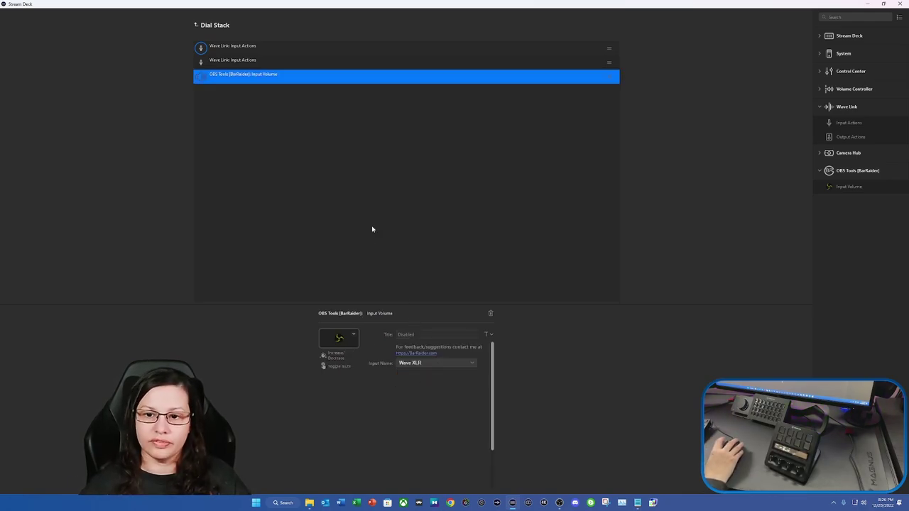
{"action": "left_click", "coordinate": [372, 229]}
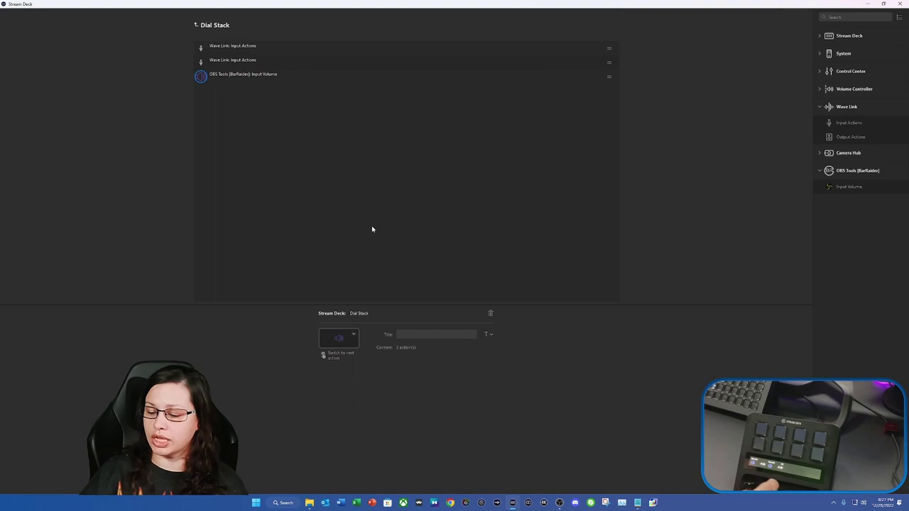
Return to the Profile 1 main layout and clear the original Input Volume action off its dial.
{"action": "left_click", "coordinate": [197, 25]}
{"action": "left_click_drag", "start_coordinate": [381, 207], "coordinate": [394, 223]}
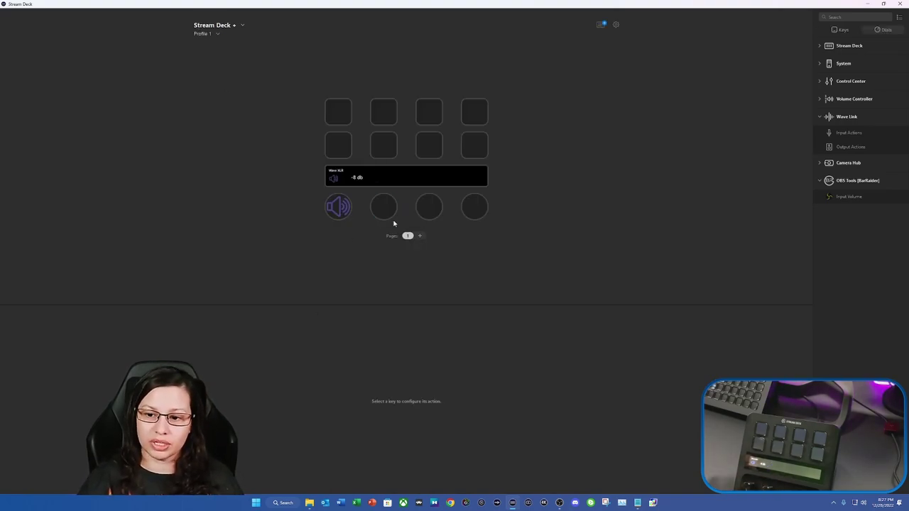